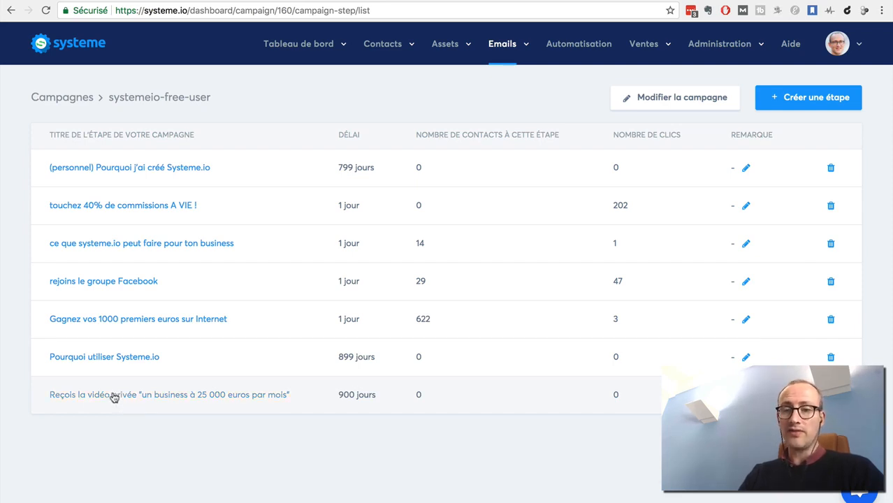
Open the campaign email "Reçois la vidéo privée "un business à 25 000 euros par mois"" and review its body.
click(114, 396)
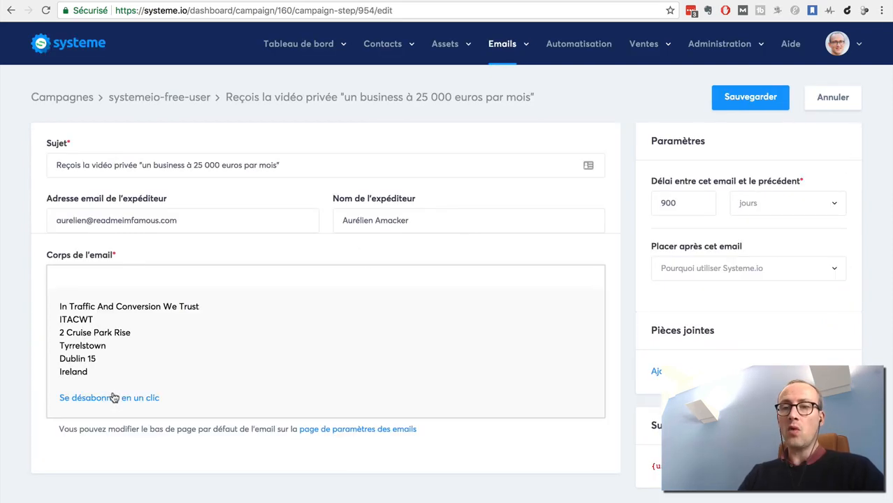
scroll(30, 359, down, 1)
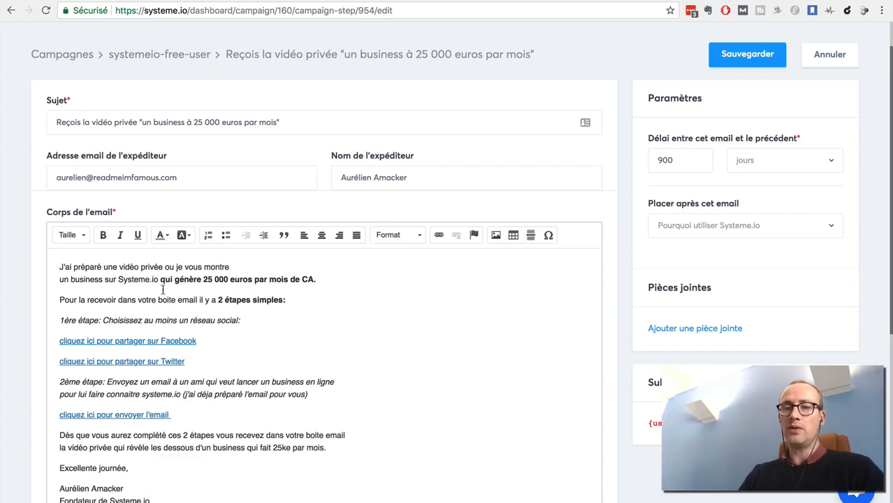
scroll(25, 343, down, 2)
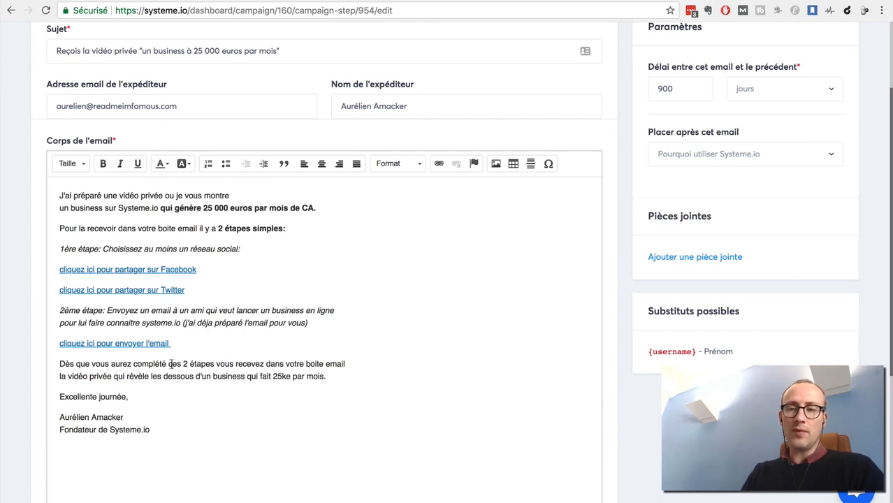
Correct "recevez" to "recevrez" in the closing paragraph and bold "les dessous d'un business qui fait 25ke par mois.".
click(256, 364)
text(r)
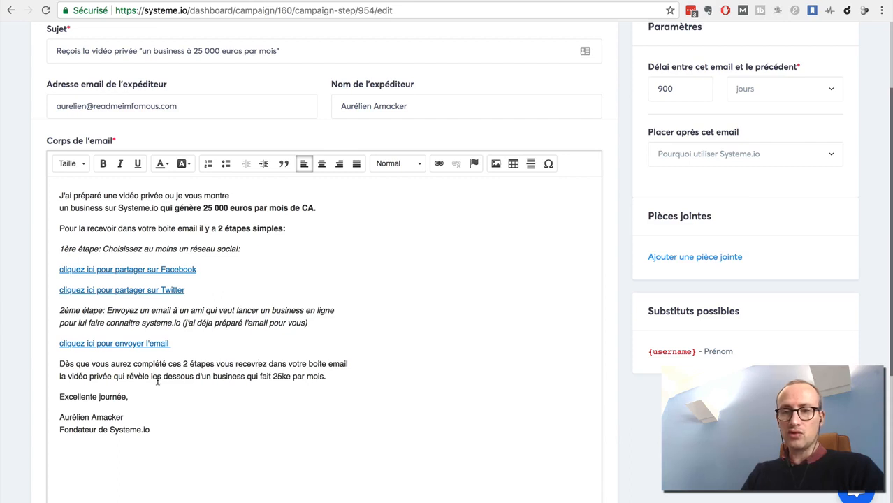
drag(151, 377, 338, 378)
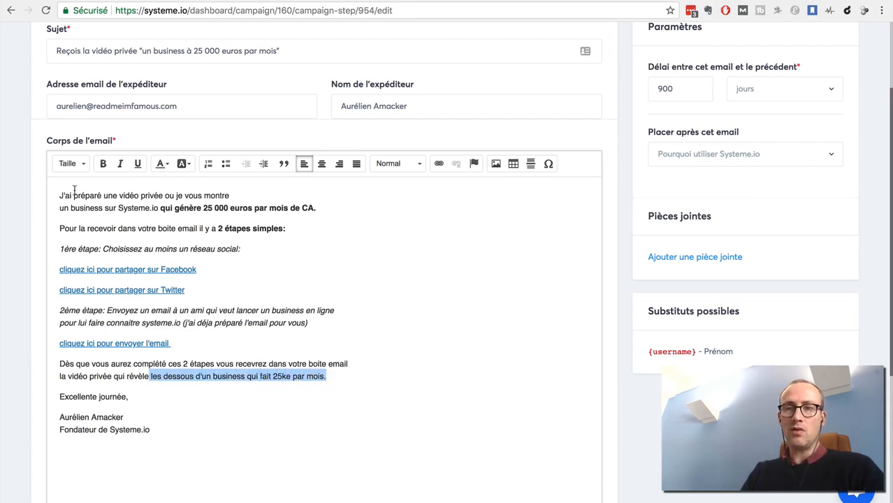
click(103, 164)
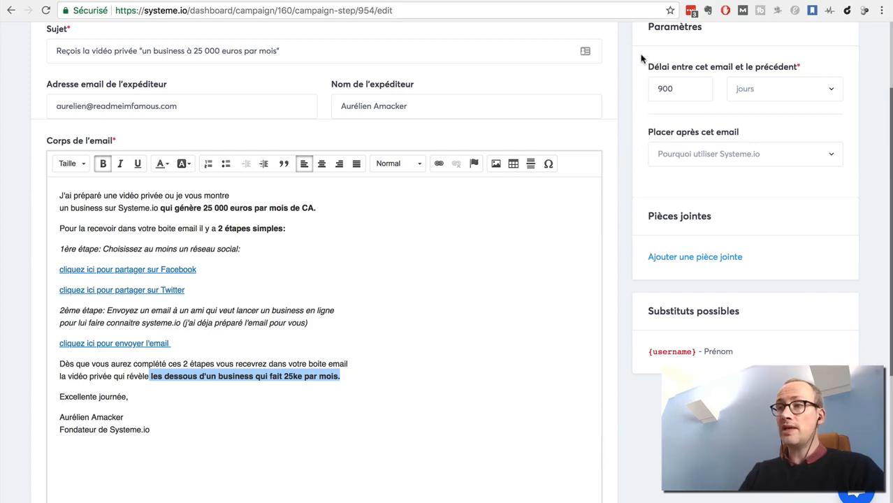
click(624, 1)
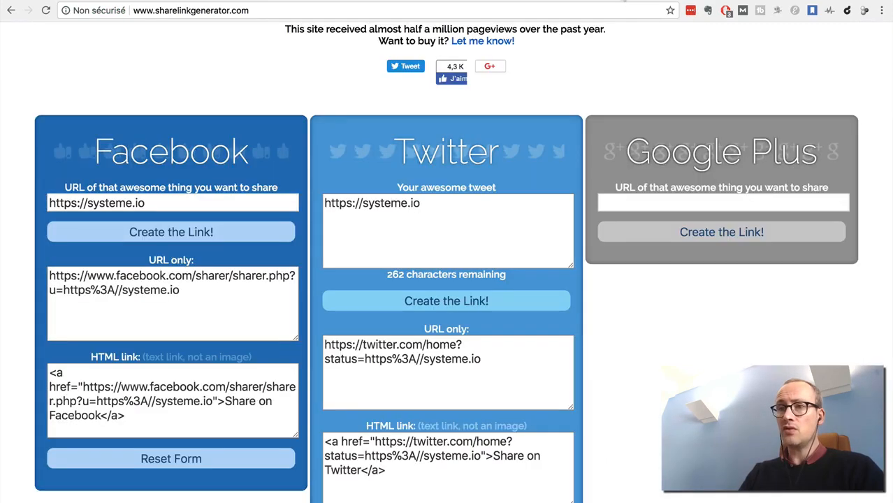
scroll(840, 131, up, 4)
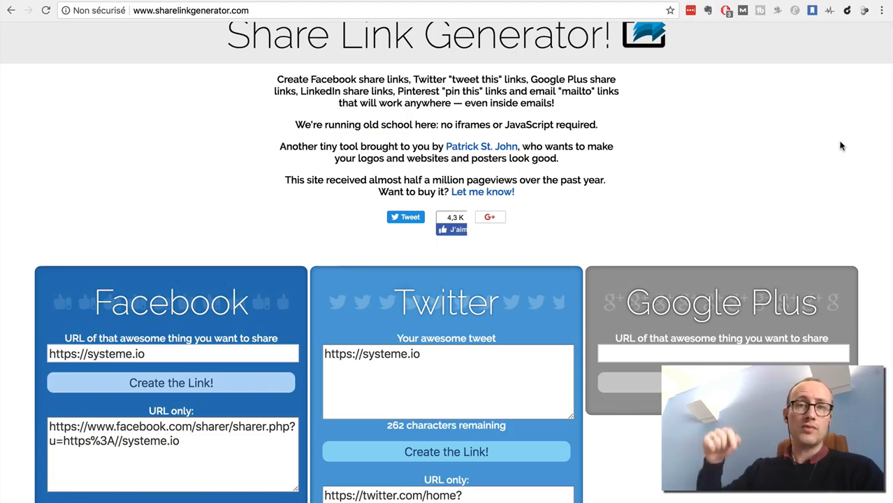
scroll(841, 145, up, 1)
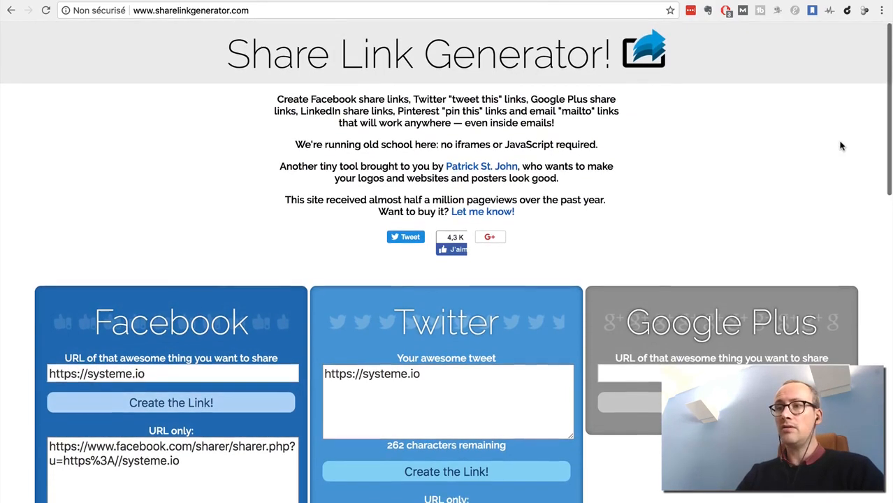
scroll(842, 146, down, 3)
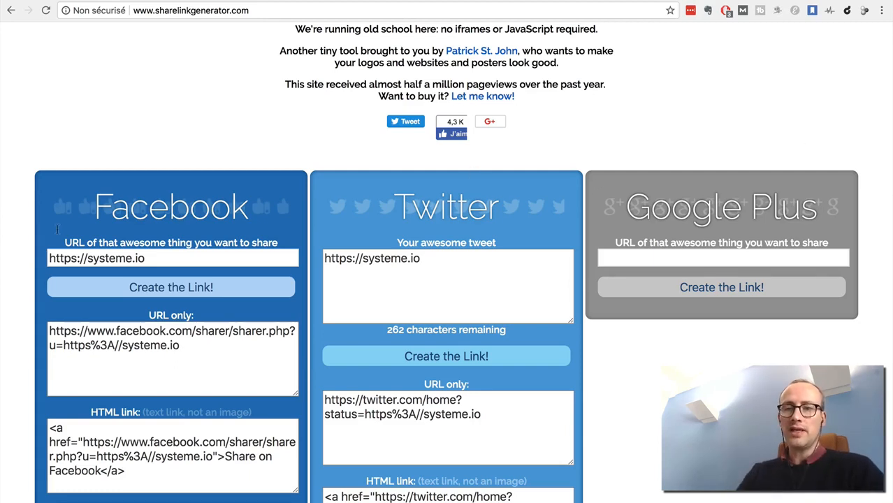
scroll(30, 299, down, 2)
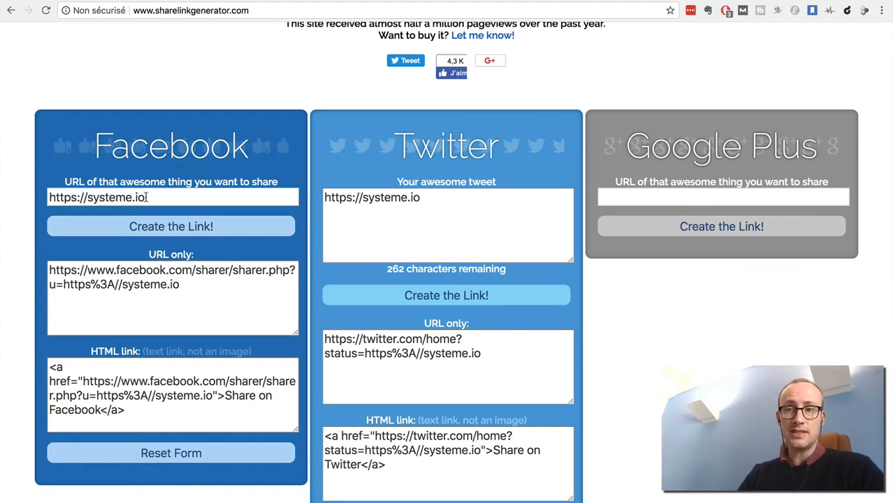
click(160, 231)
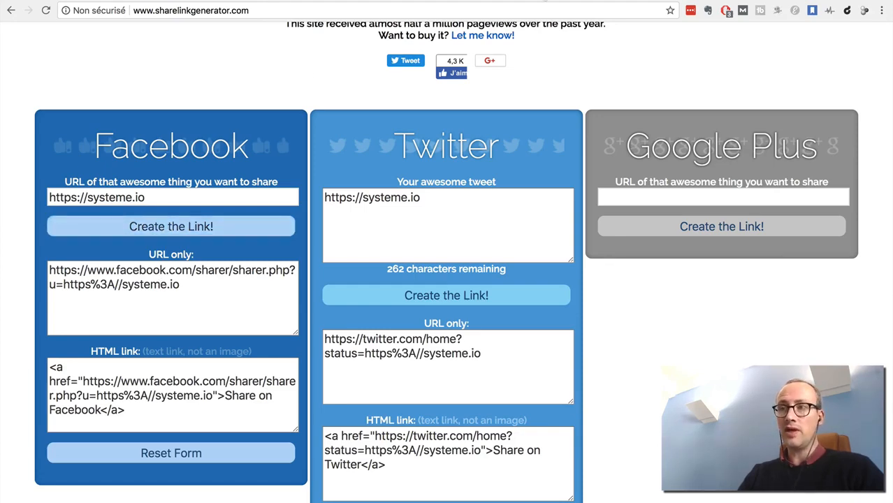
Return to the campaign email and check the URL behind "cliquez ici pour partager sur Facebook", leaving the link unedited.
click(545, 1)
click(137, 269)
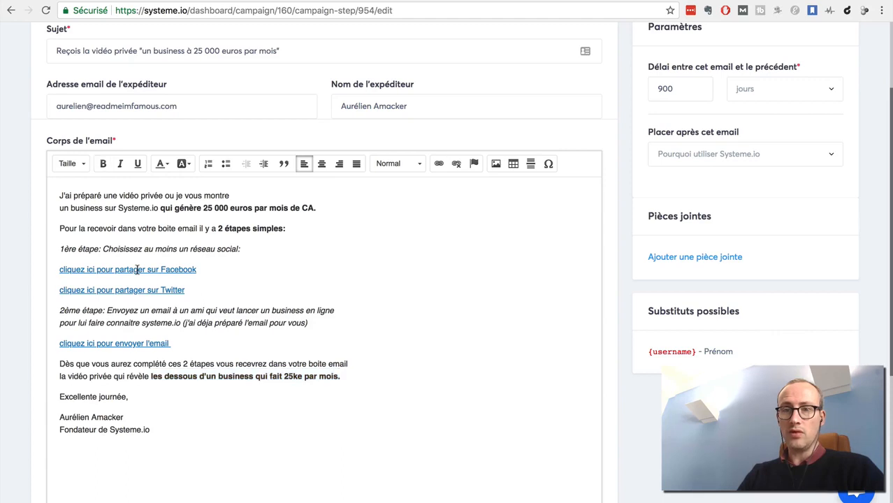
click(438, 163)
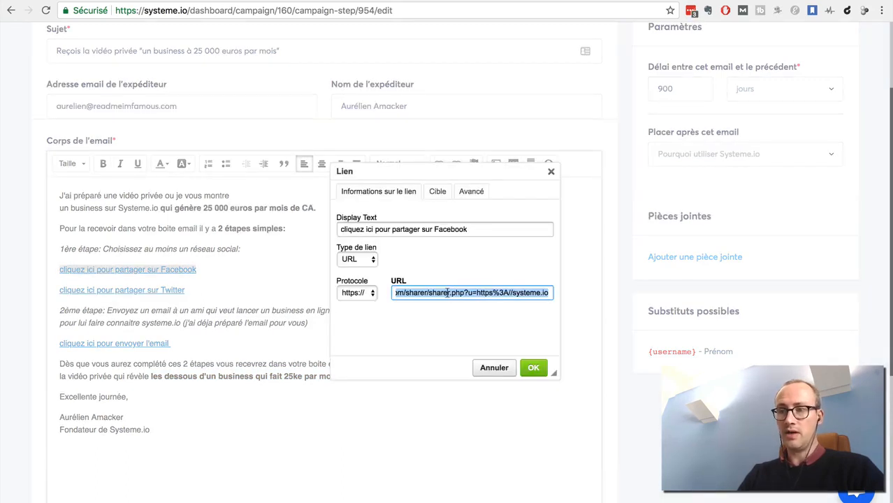
click(494, 367)
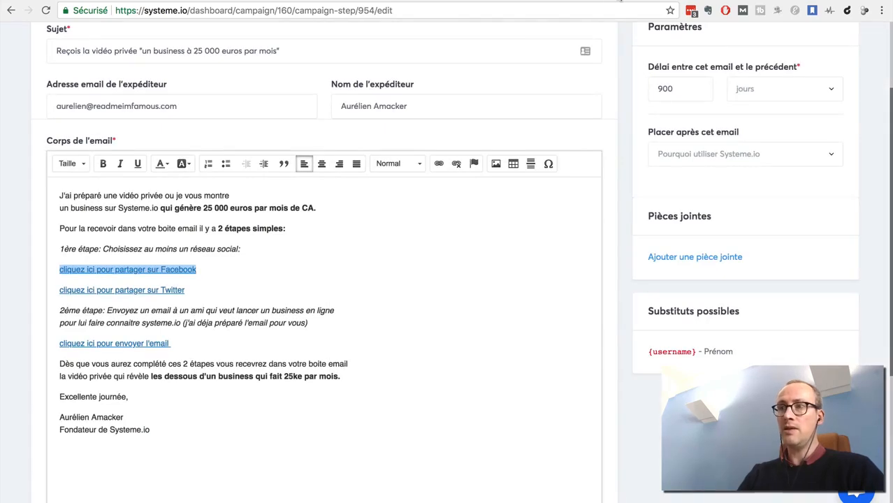
Switch back to Share Link Generator and examine the Email section's subject, CC, body and generated mailto link.
click(619, 0)
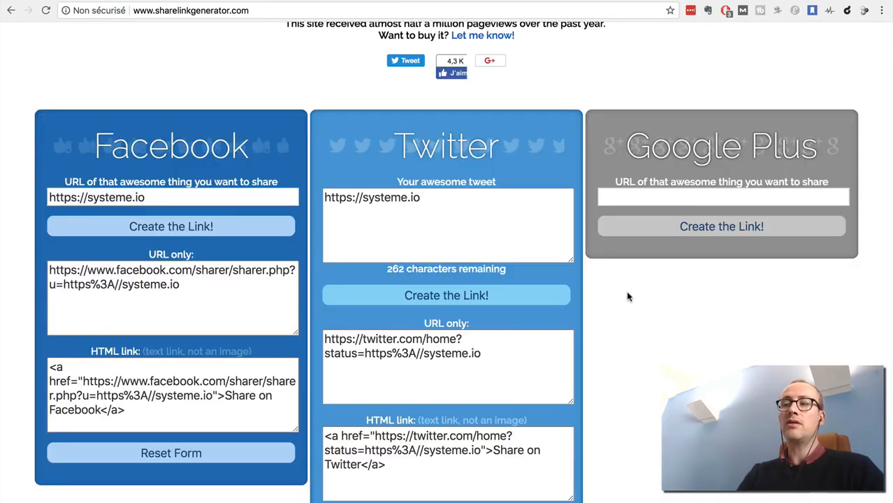
scroll(751, 303, down, 3)
scroll(751, 303, up, 3)
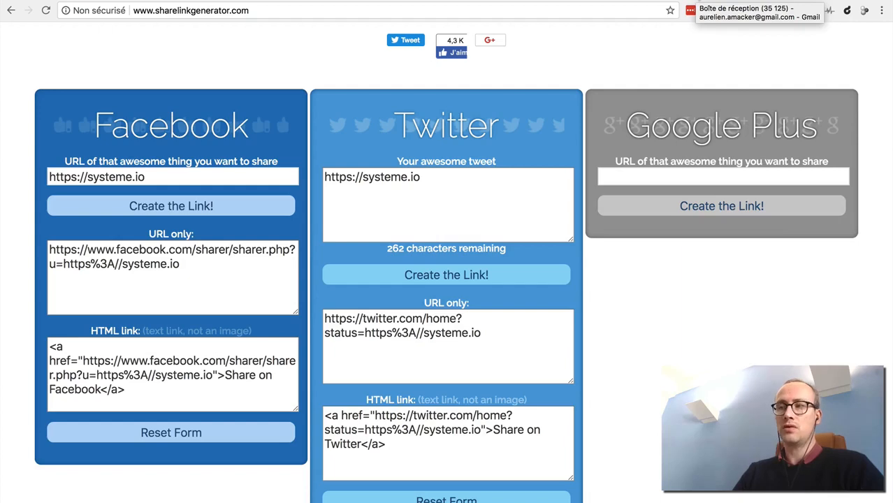
scroll(706, 314, down, 10)
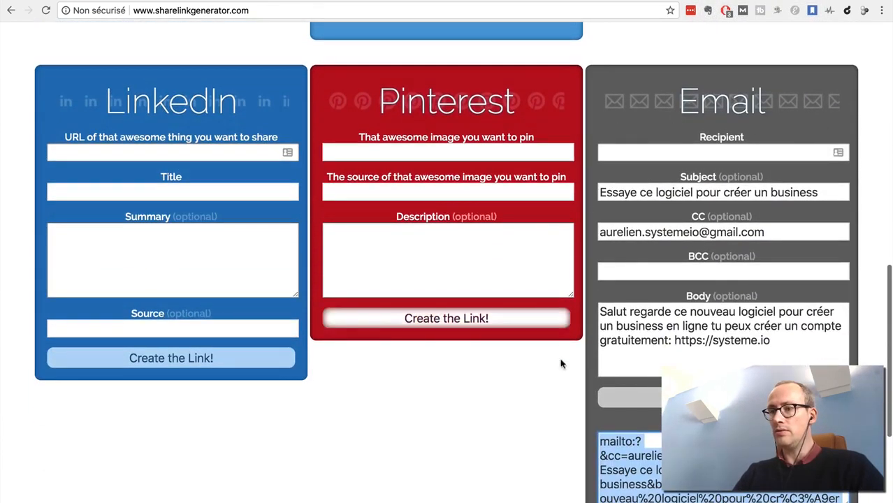
scroll(561, 371, down, 1)
scroll(561, 377, down, 1)
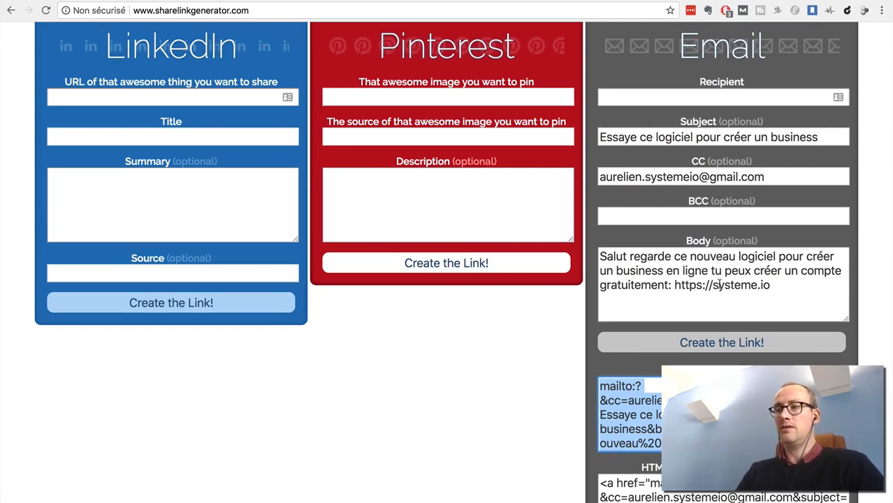
Switch to Gmail, open the received private-video email and use its Facebook share link to draft a post reading "regardez ca".
click(555, 1)
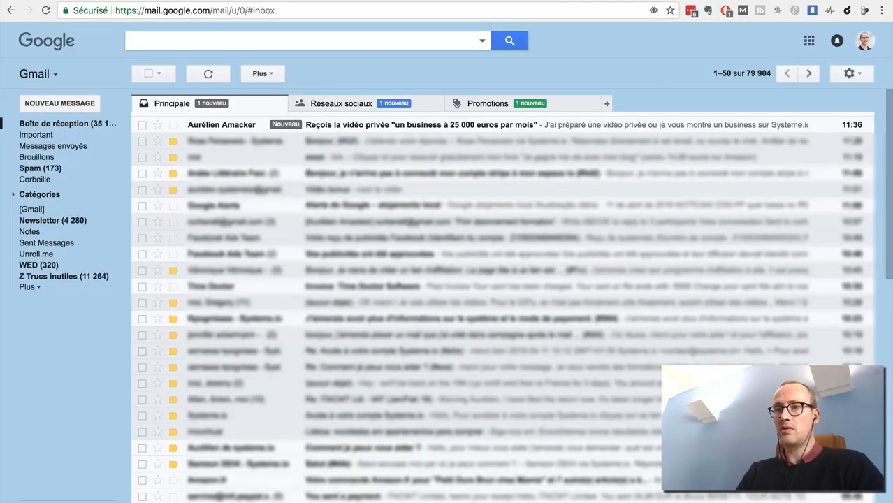
click(492, 126)
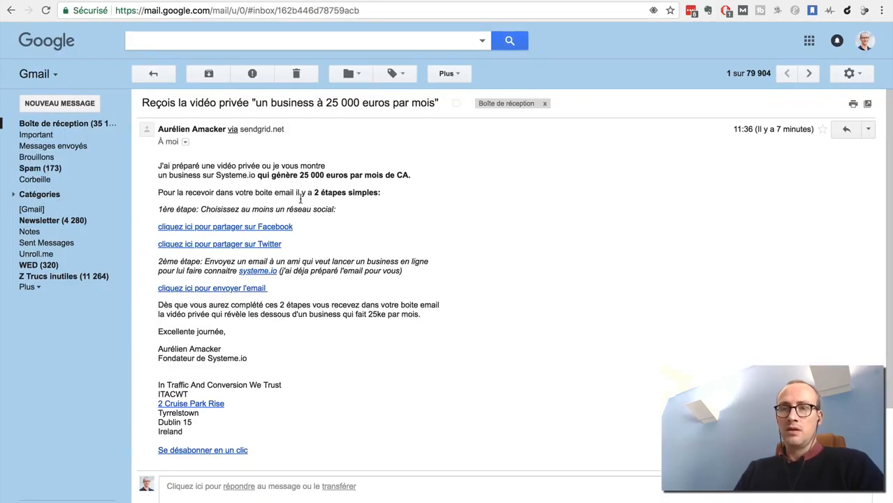
click(238, 228)
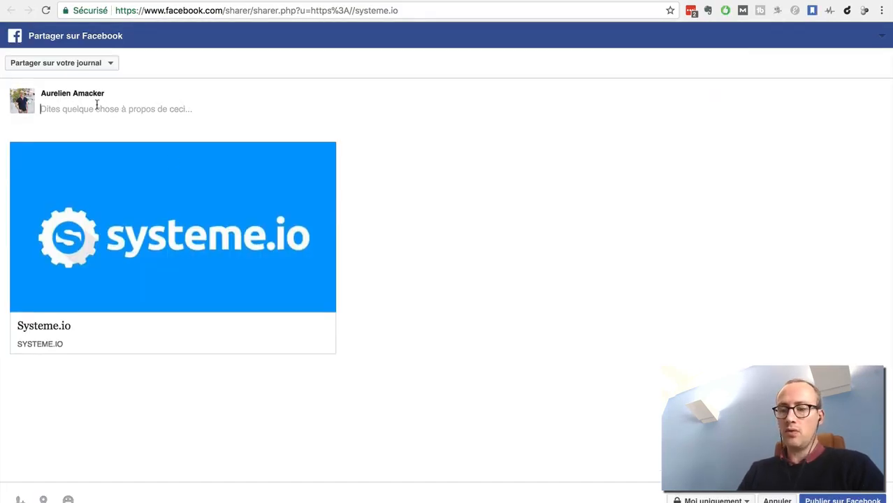
text(regardez ca)
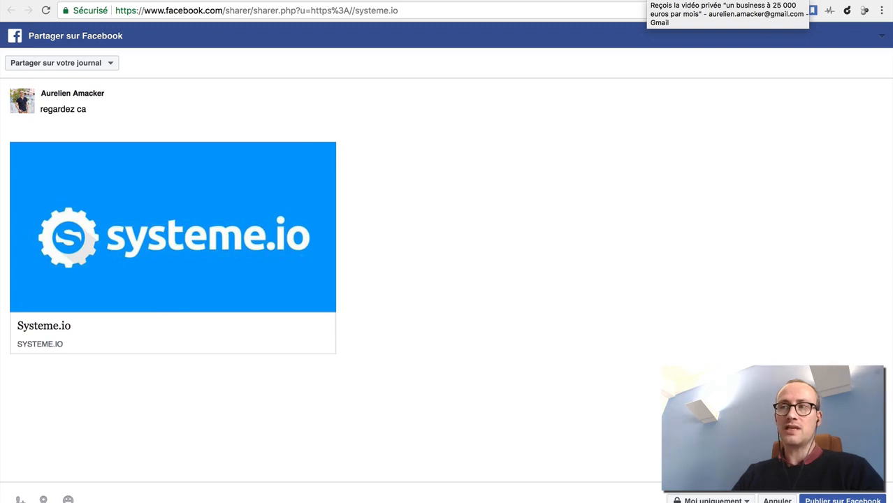
Return to the received email, check its Twitter share link's prefilled tweet, and come back to the message.
click(648, 0)
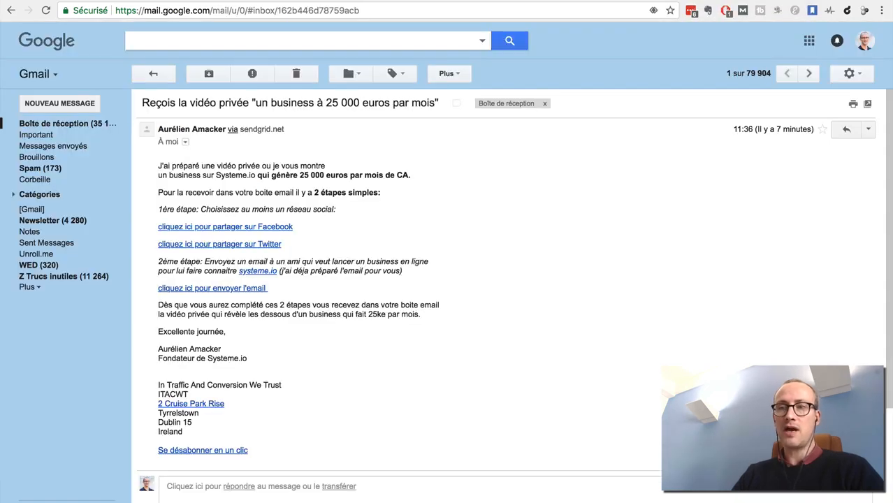
click(229, 246)
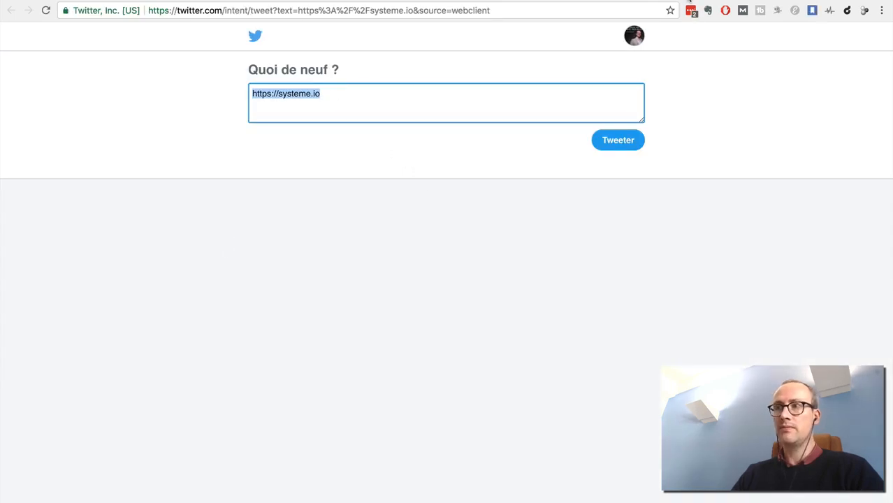
click(688, 1)
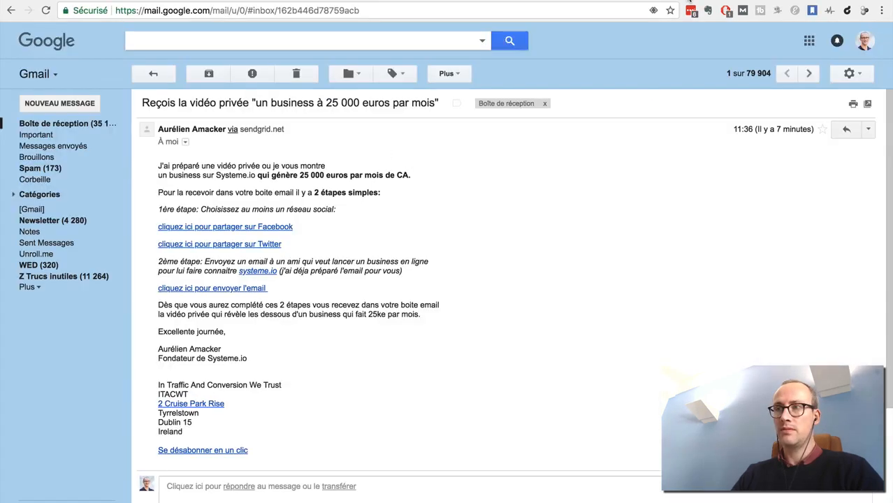
Open the prefilled message from "cliquez ici pour envoyer l'email", enter the recipient's email address, send it and close its window.
click(209, 289)
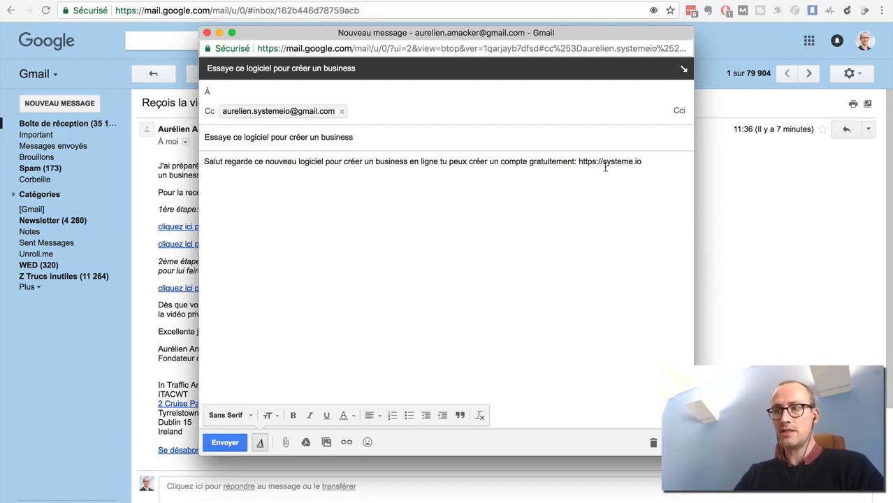
text(aurelien)
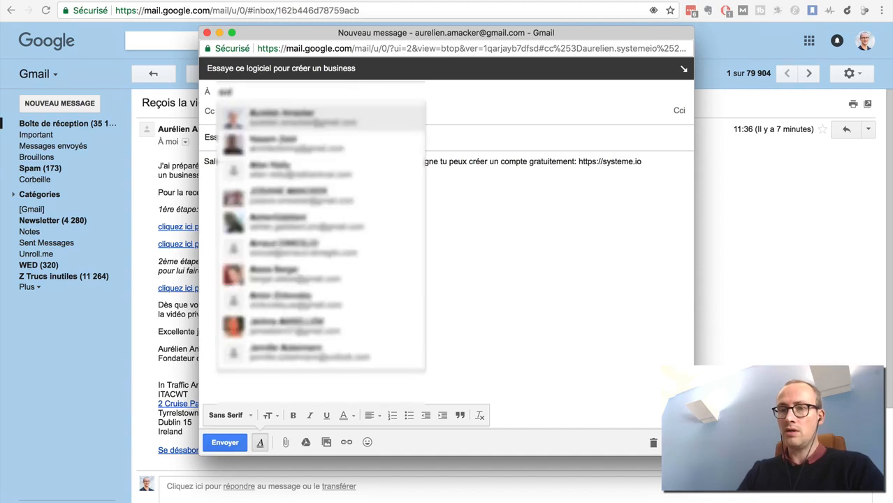
key(Return)
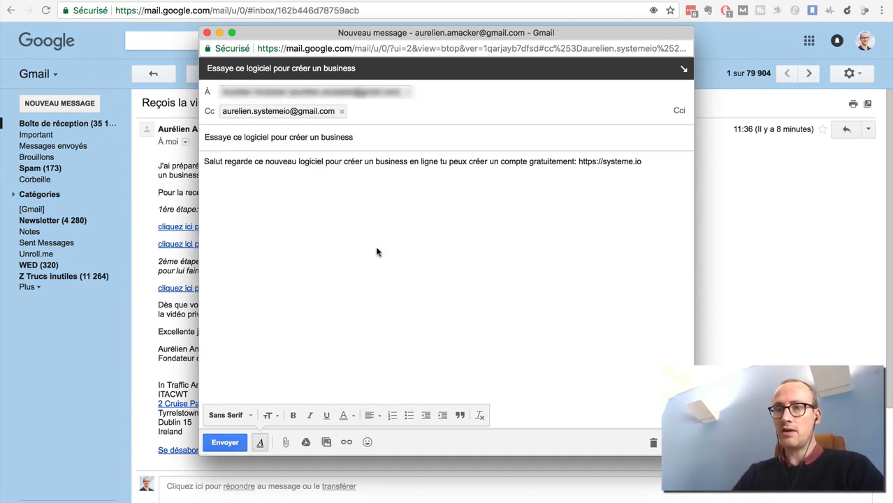
click(225, 442)
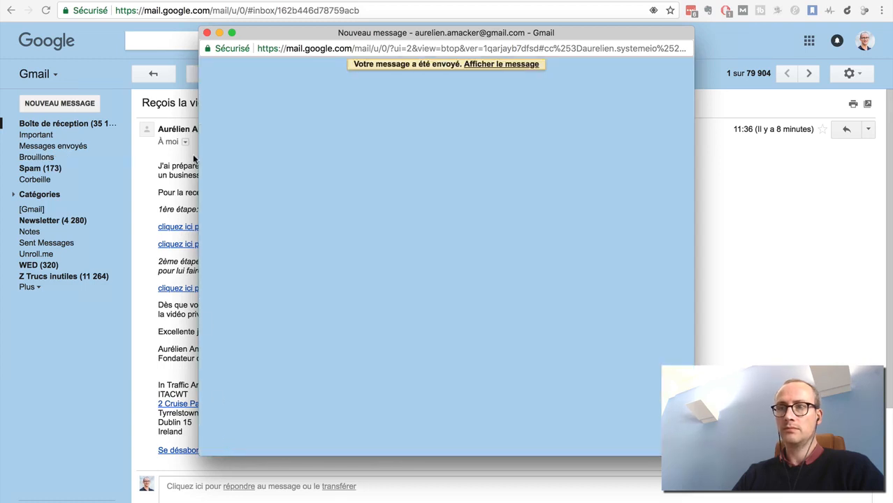
click(206, 33)
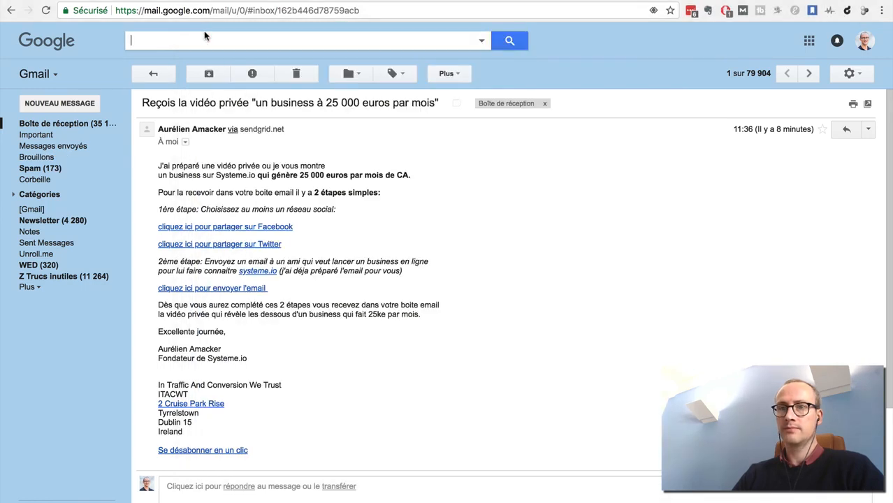
Go back to the inbox and open the message "Essaye ce logiciel pour créer un business".
click(65, 124)
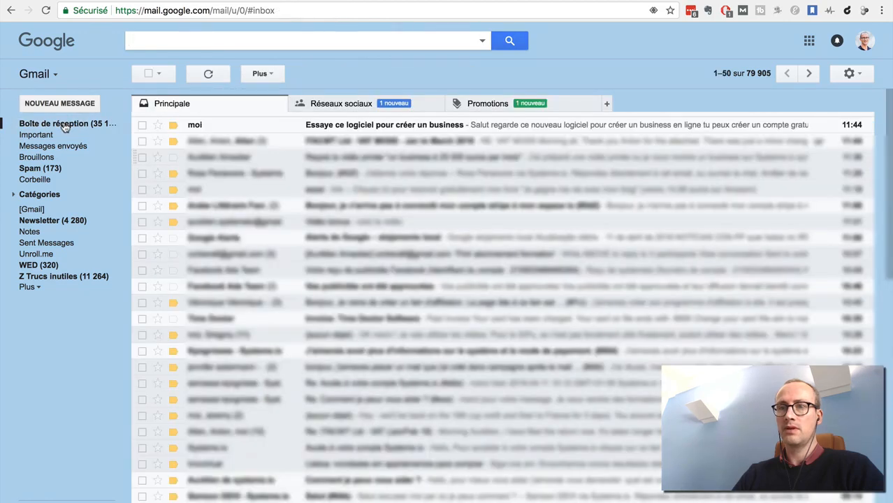
click(534, 131)
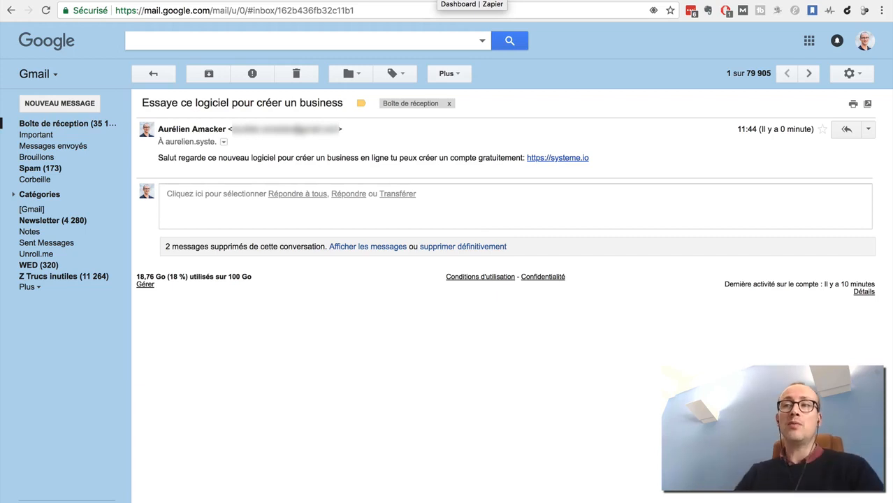
Switch to the Zapier dashboard and open the "Envoi bonus" Zap for editing.
click(472, 0)
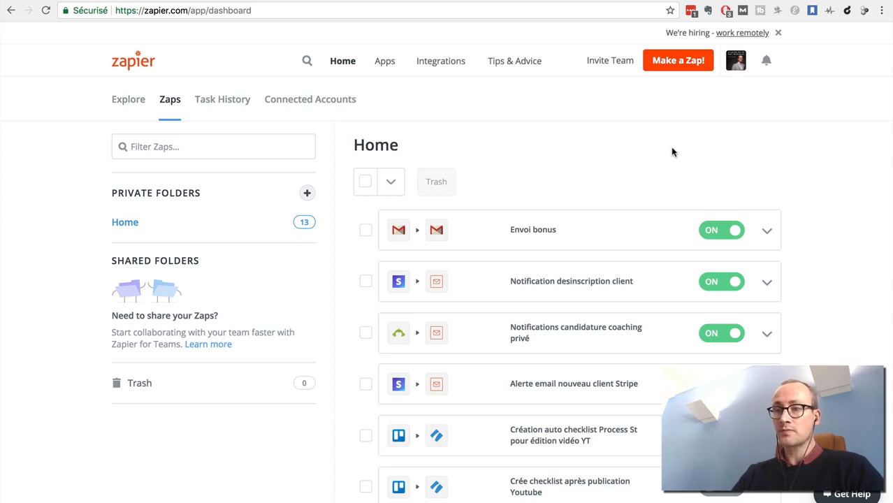
click(767, 233)
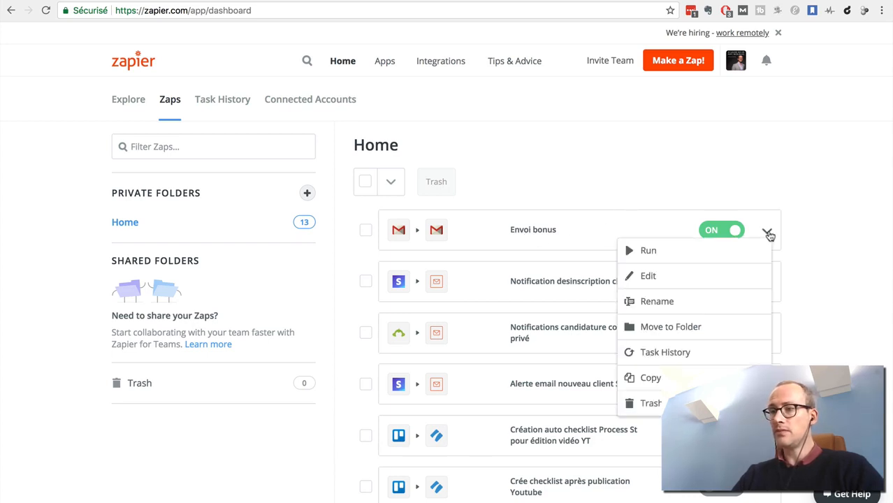
click(691, 282)
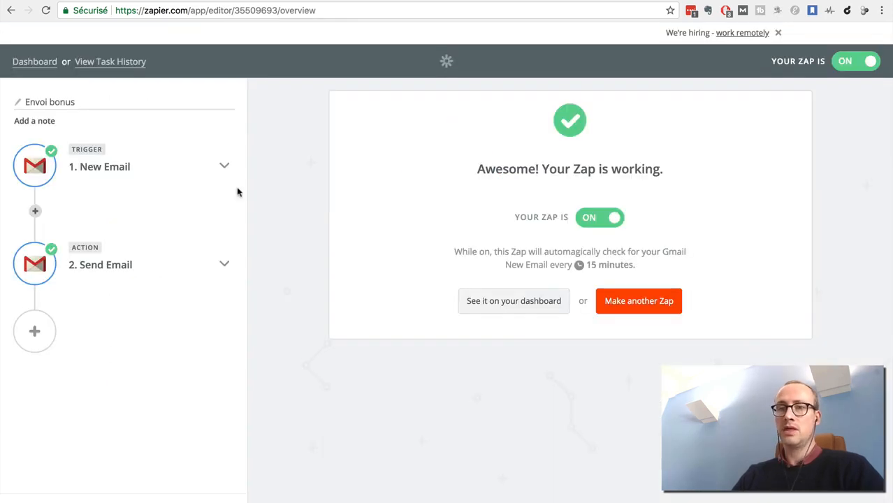
Review the New Email trigger of the Zap: its app, trigger type, connected Gmail account and label/mailbox options.
click(95, 175)
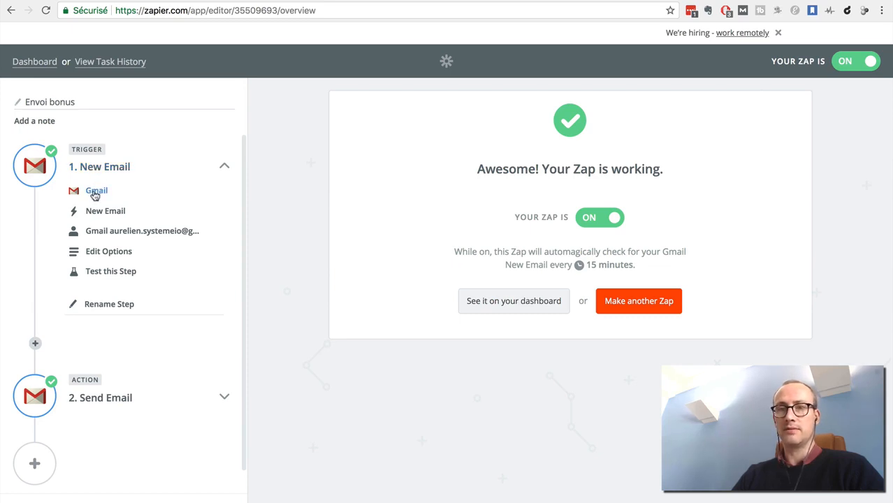
click(94, 194)
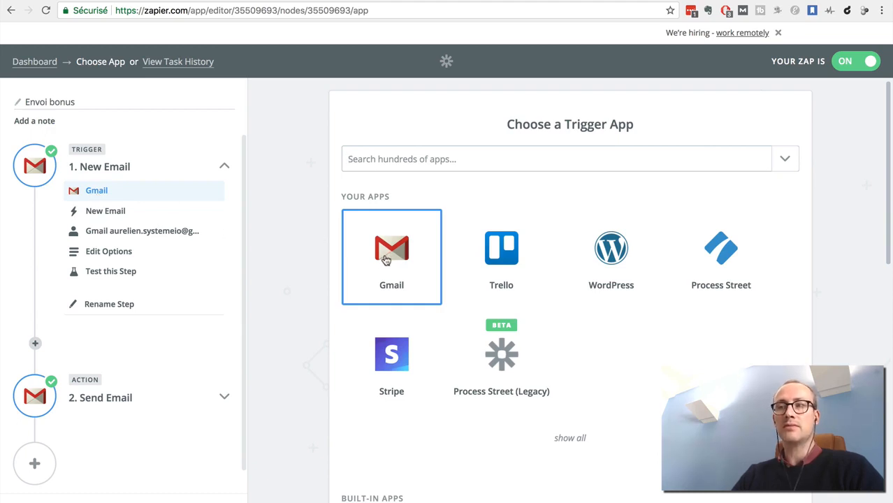
click(99, 212)
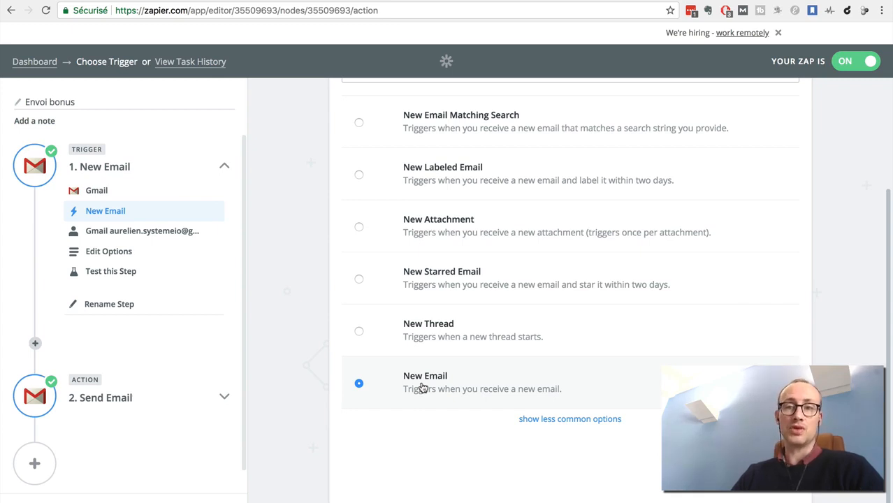
click(128, 237)
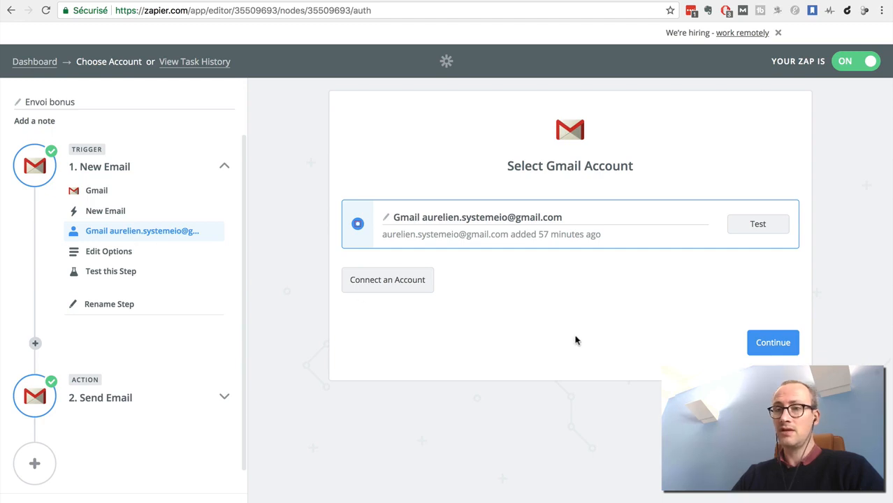
click(110, 253)
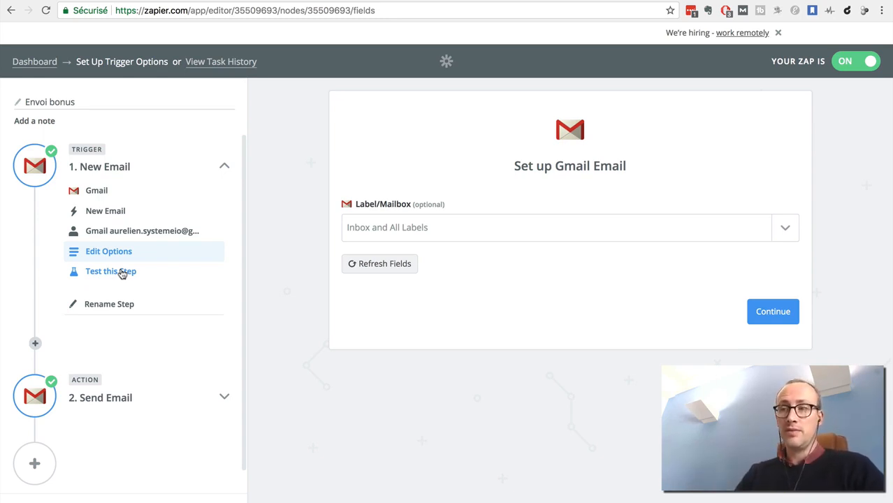
Expand the Send Email action and review its app, action type and connected Gmail account.
click(100, 398)
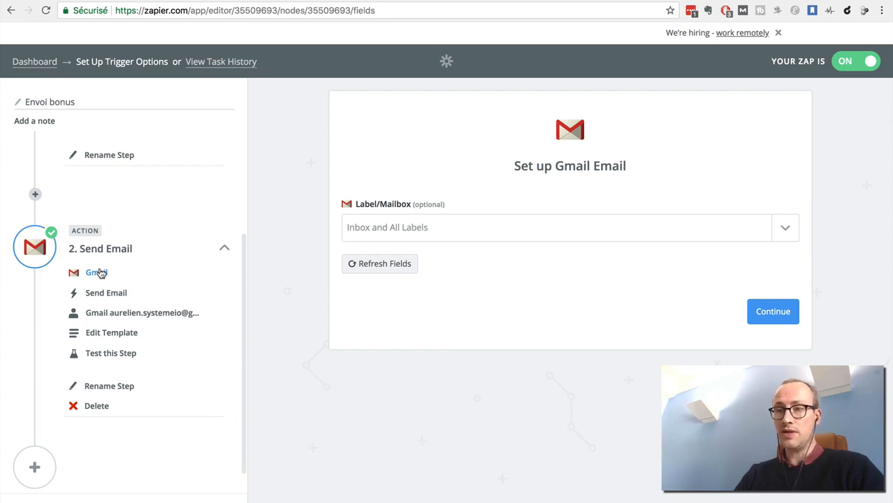
click(98, 273)
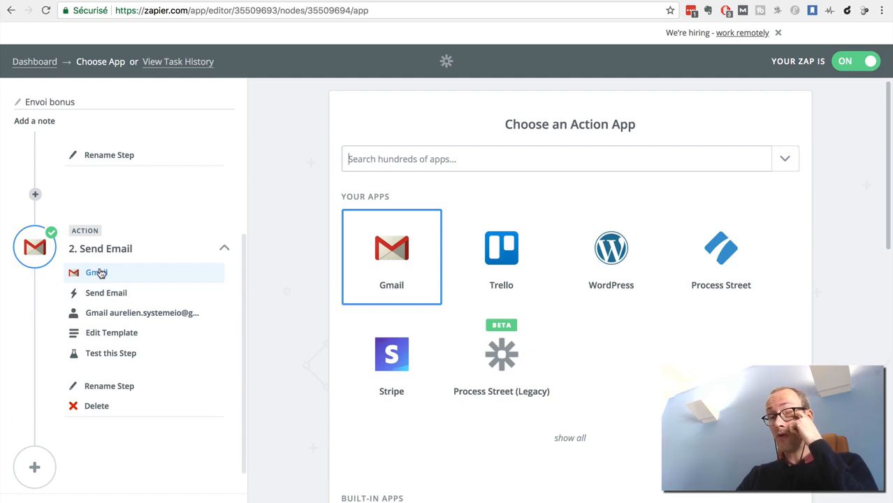
click(98, 295)
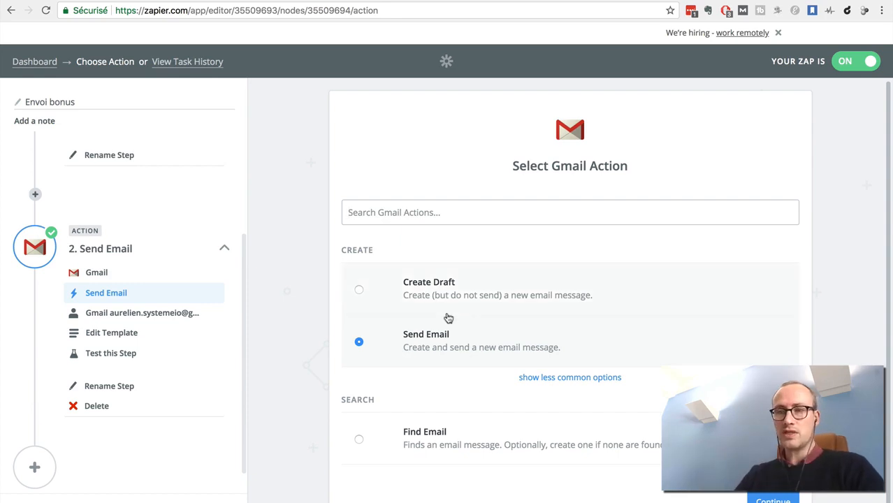
click(141, 314)
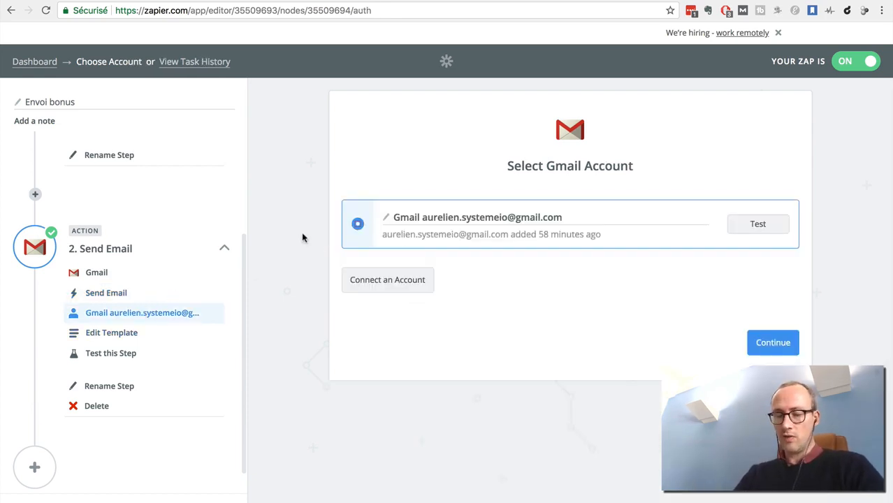
Open the Send Email action's template and examine its recipient, subject, body type and body fields through to the end.
click(131, 331)
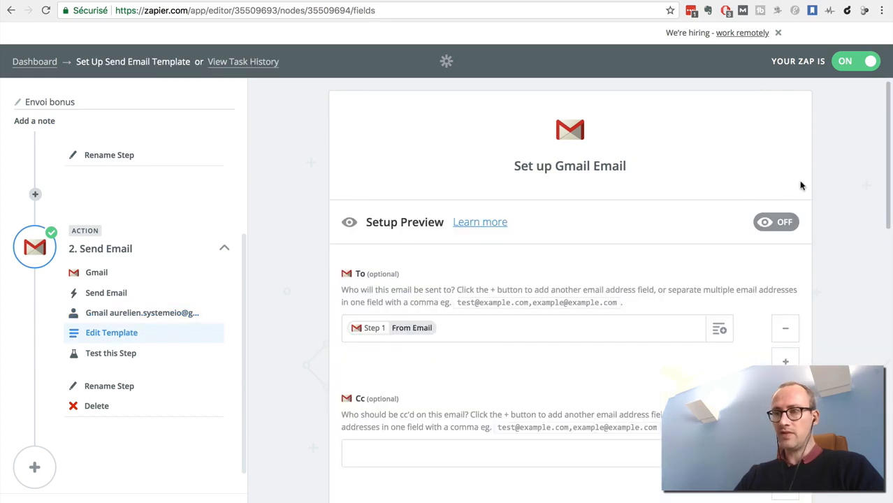
scroll(803, 257, down, 2)
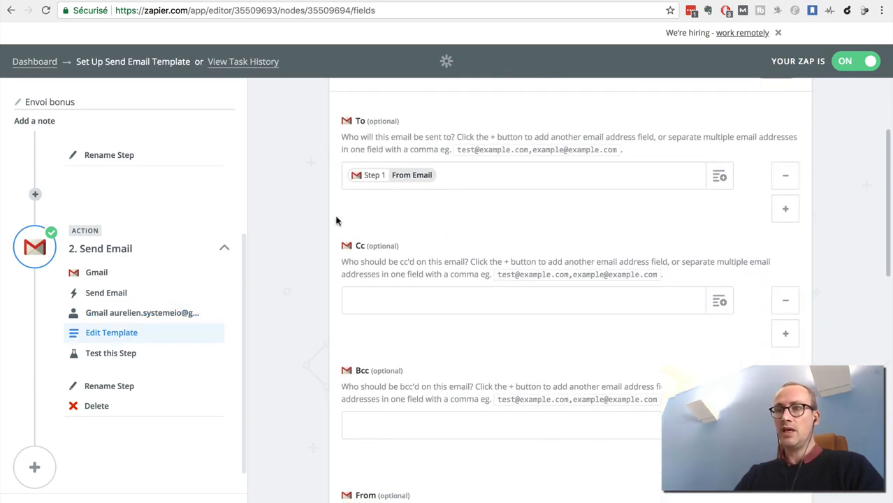
scroll(314, 227, up, 1)
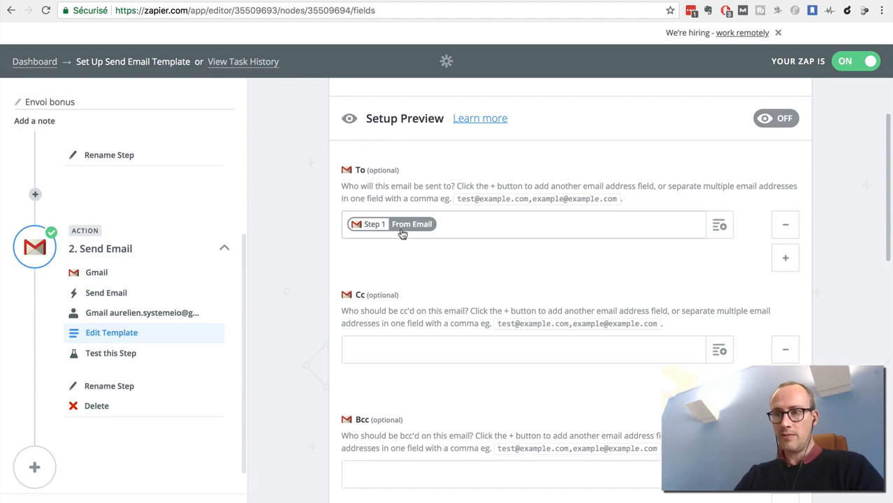
scroll(285, 367, down, 5)
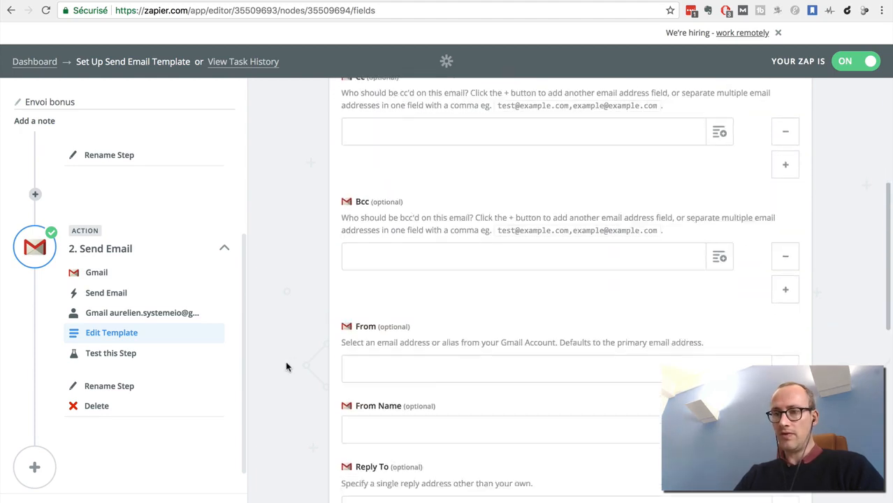
scroll(286, 367, down, 3)
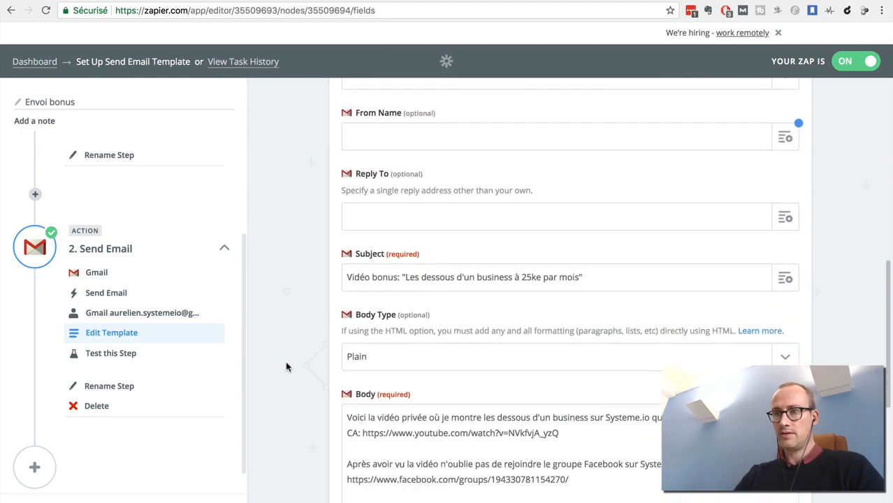
scroll(285, 366, down, 1)
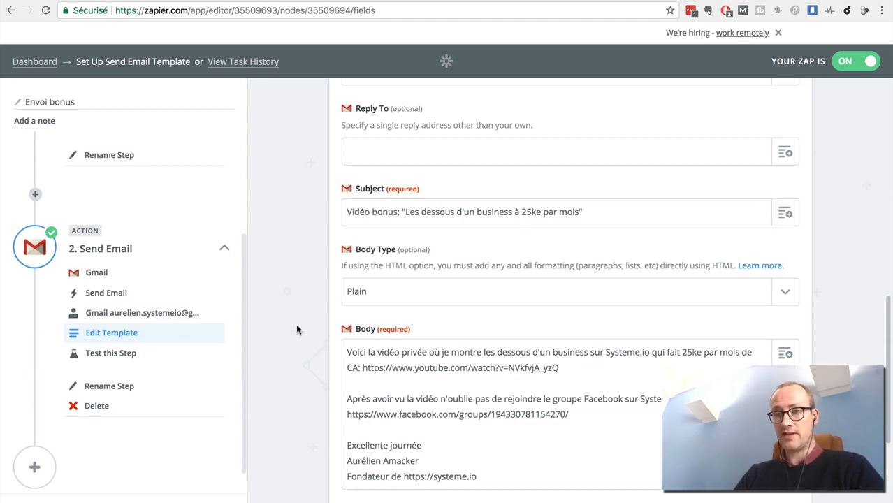
scroll(296, 324, down, 2)
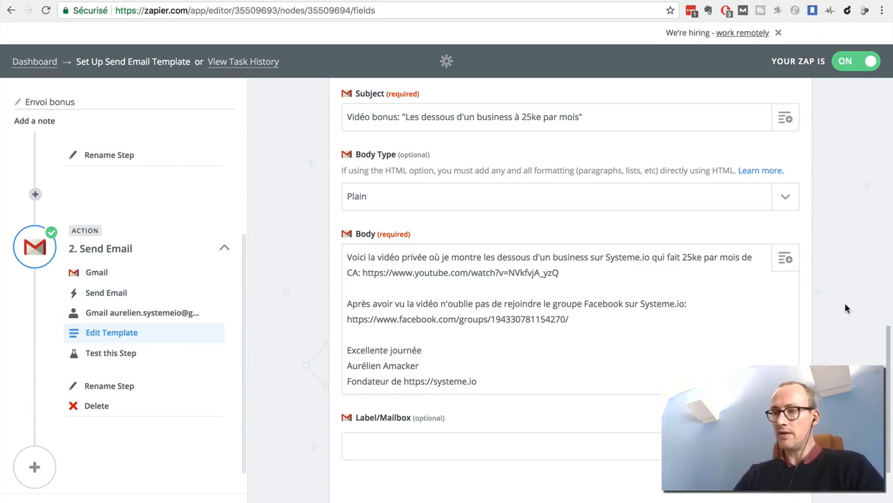
scroll(845, 308, down, 3)
scroll(845, 308, up, 15)
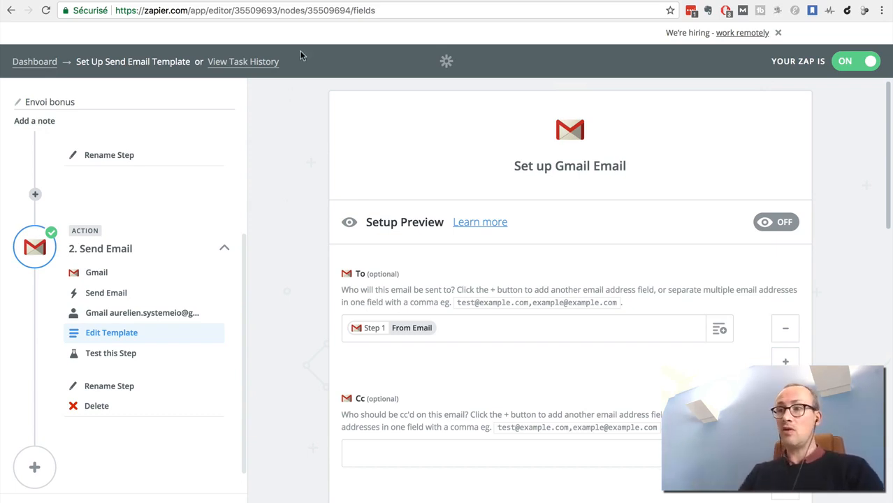
Check the Gmail inbox for the bonus email, and return to the Zap editor in Zapier.
click(688, 0)
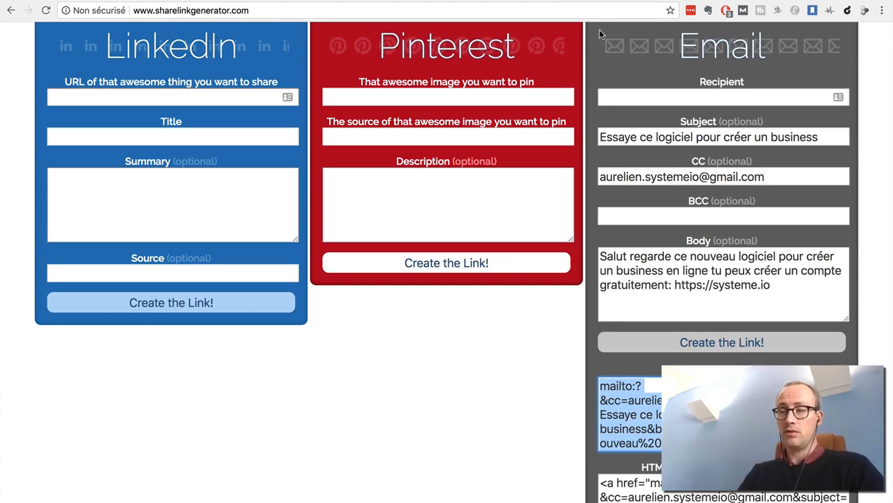
click(618, 0)
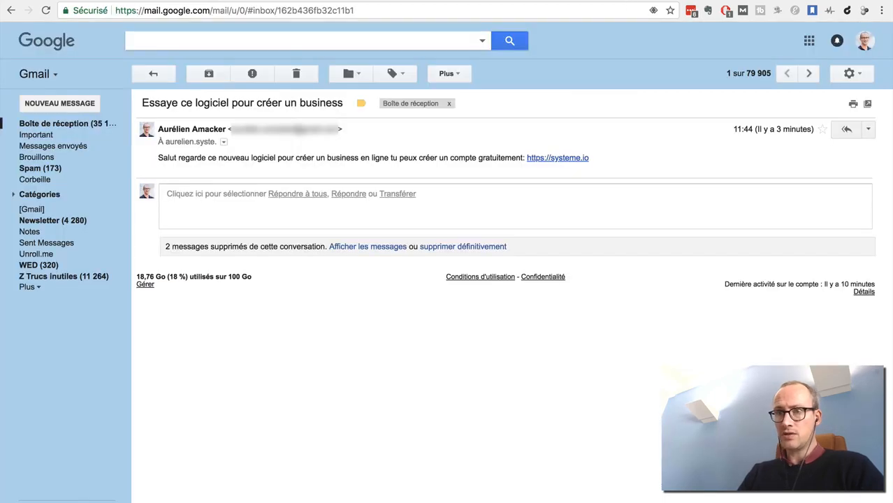
click(53, 124)
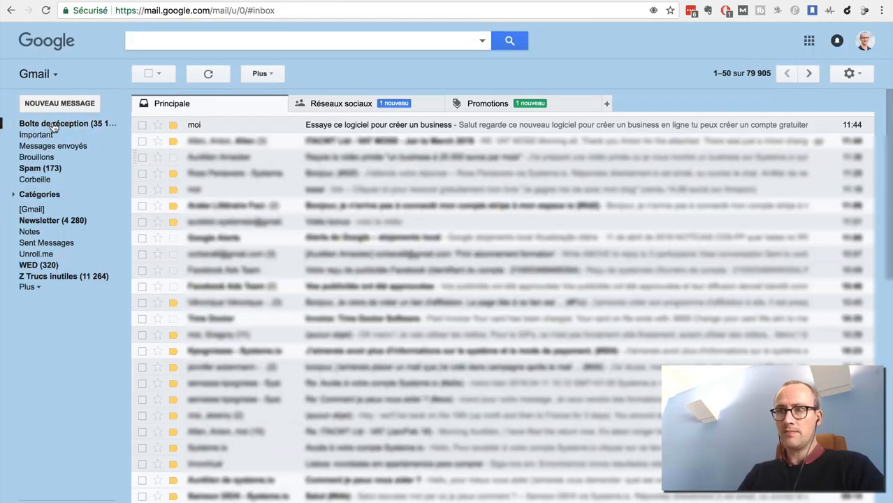
key(ctrl+shift+Tab)
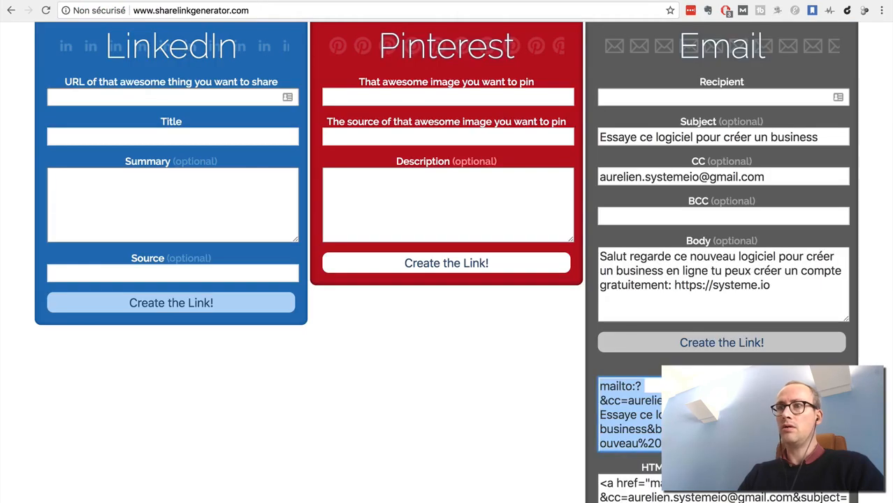
key(ctrl+shift+Tab)
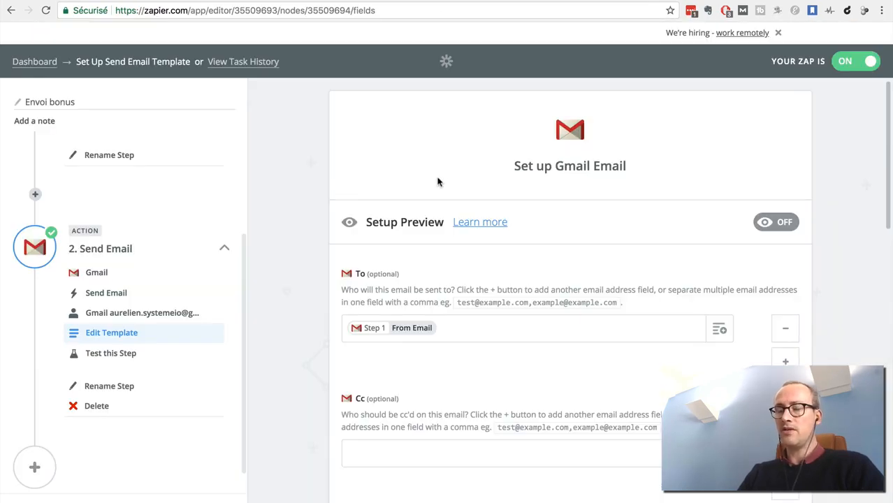
Go back to the Zapier dashboard, run the "Envoi bonus" Zap manually and close its run status.
click(32, 63)
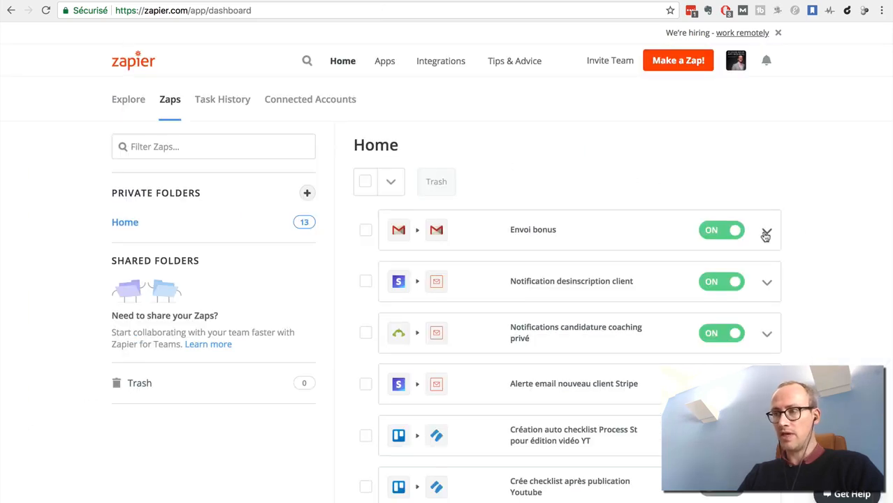
click(766, 235)
click(720, 255)
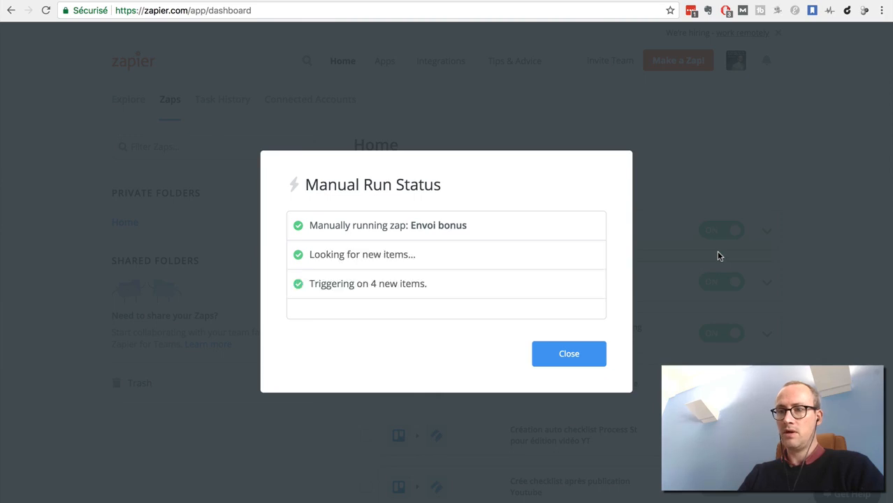
click(575, 356)
Switch to the Gmail inbox and open the email "Vidéo bonus: "Les dessous d'un business à 25ke par mois"".
click(632, 0)
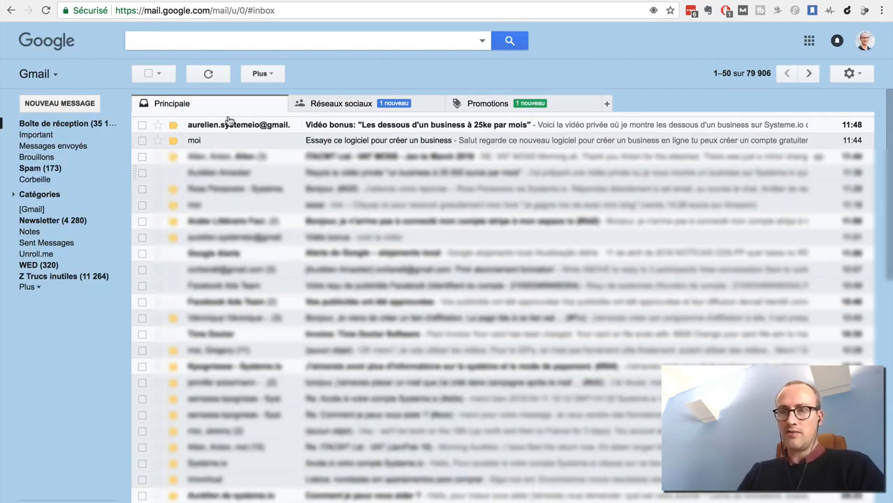
click(619, 125)
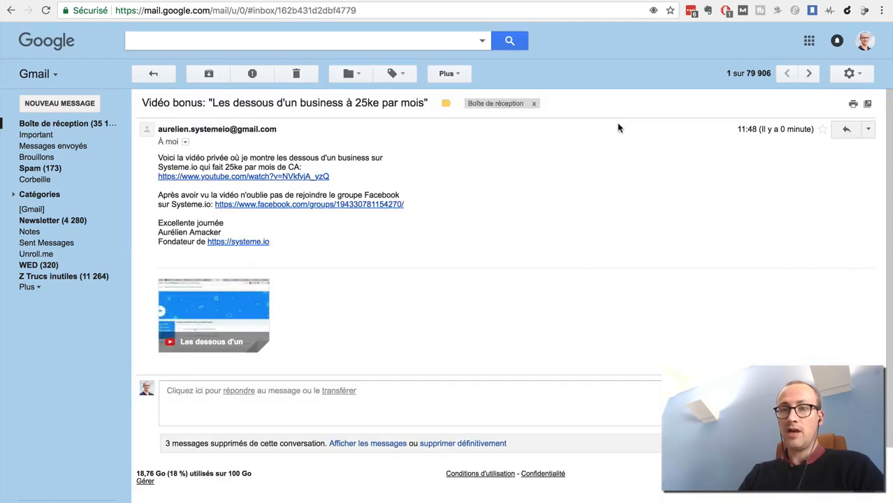